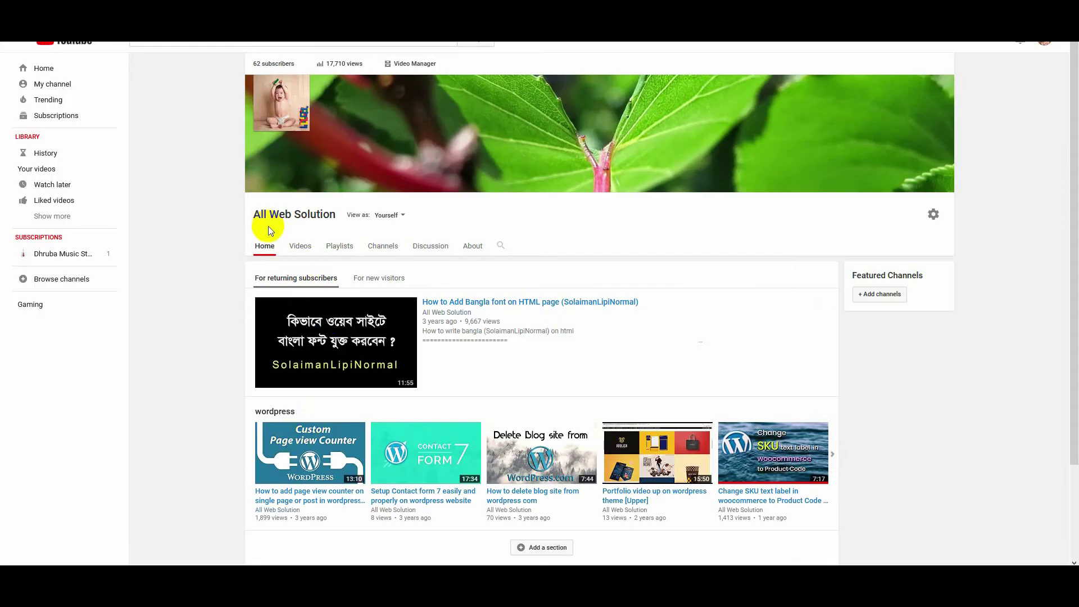
- Look over the product page, selecting the word DMC in its title, then deselecting it
scroll(483, 366, down, 3)
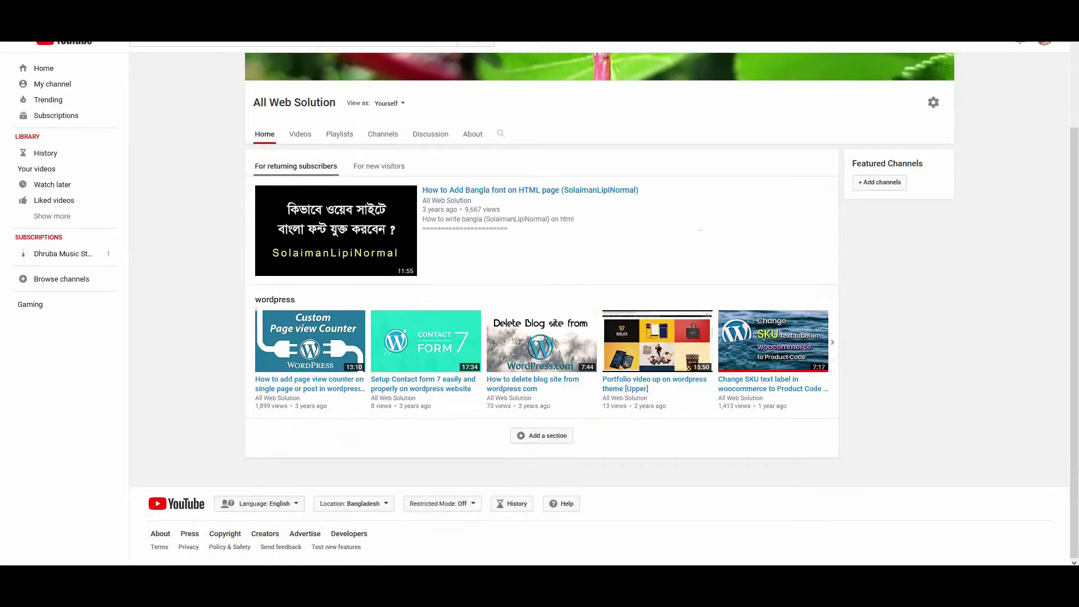
scroll(296, 436, up, 1)
scroll(295, 435, up, 1)
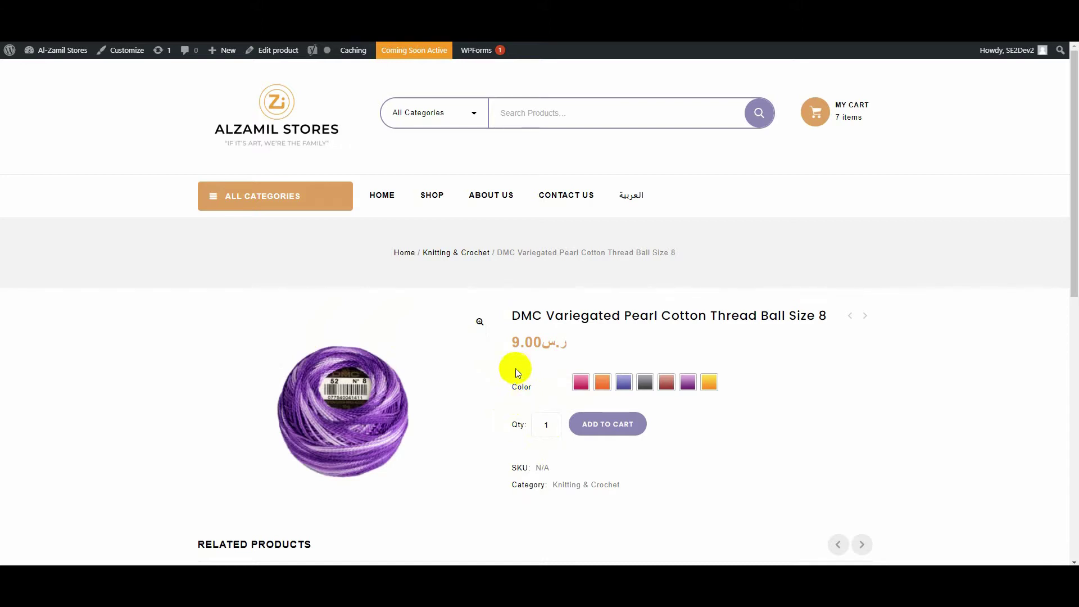
double_click(526, 318)
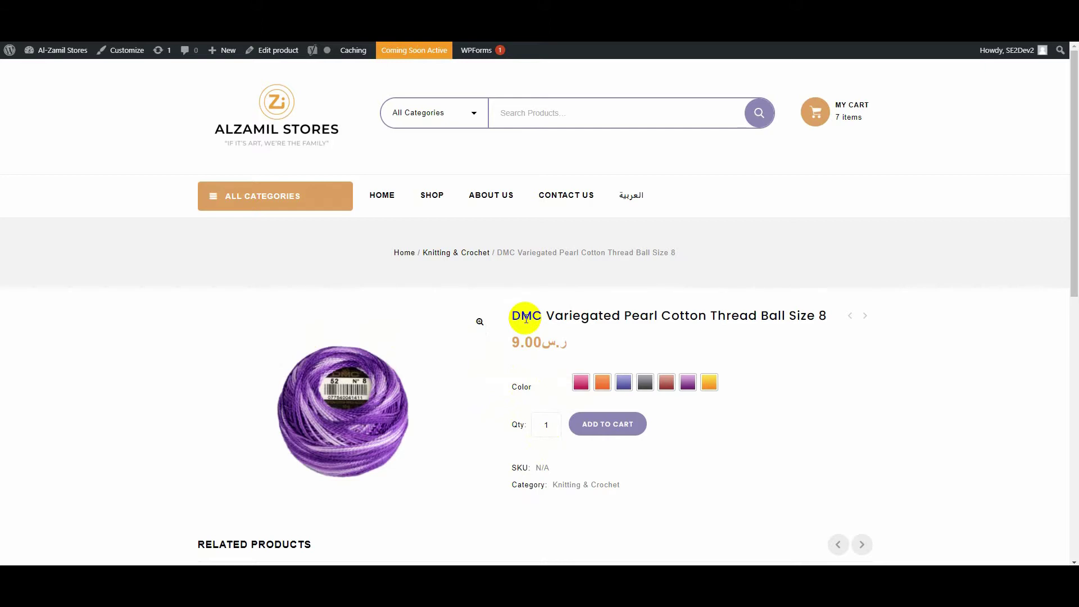
click(505, 308)
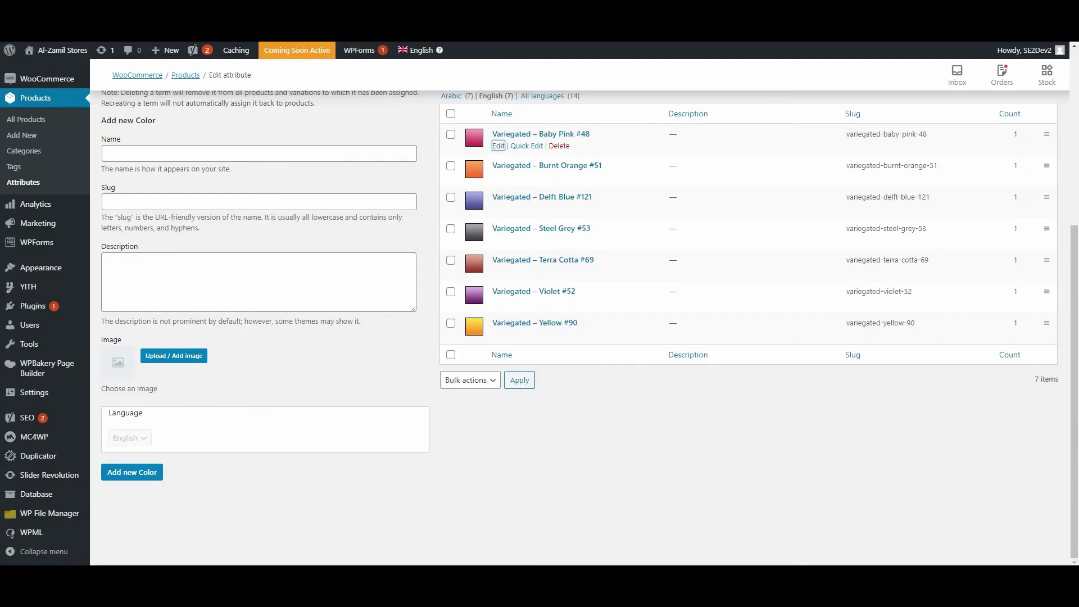
- Go to Products > Attributes and list the variegated Color attribute's Arabic terms
scroll(446, 137, up, 2)
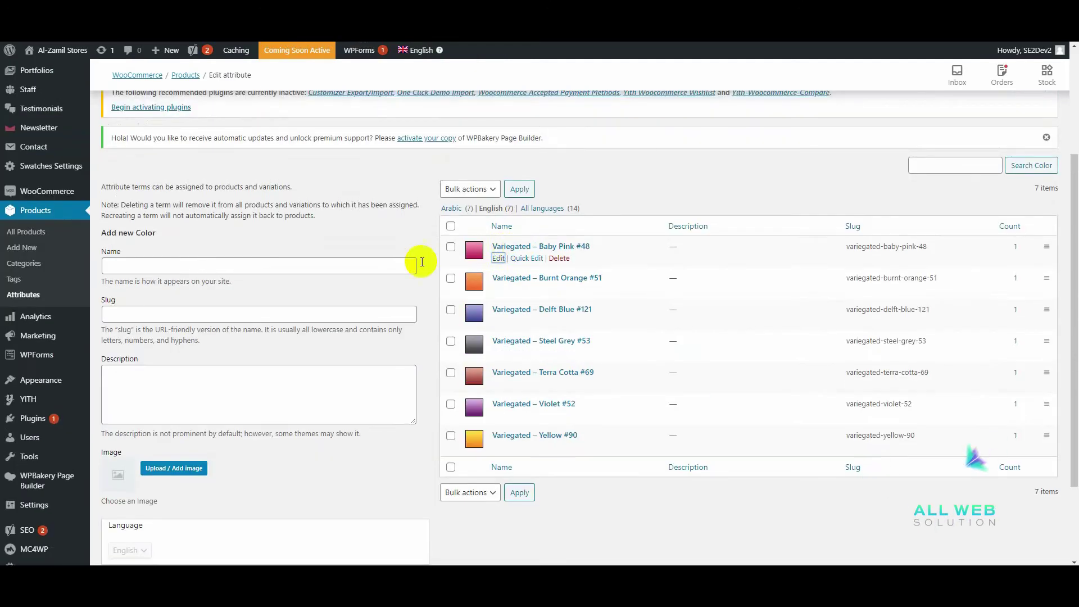
click(15, 297)
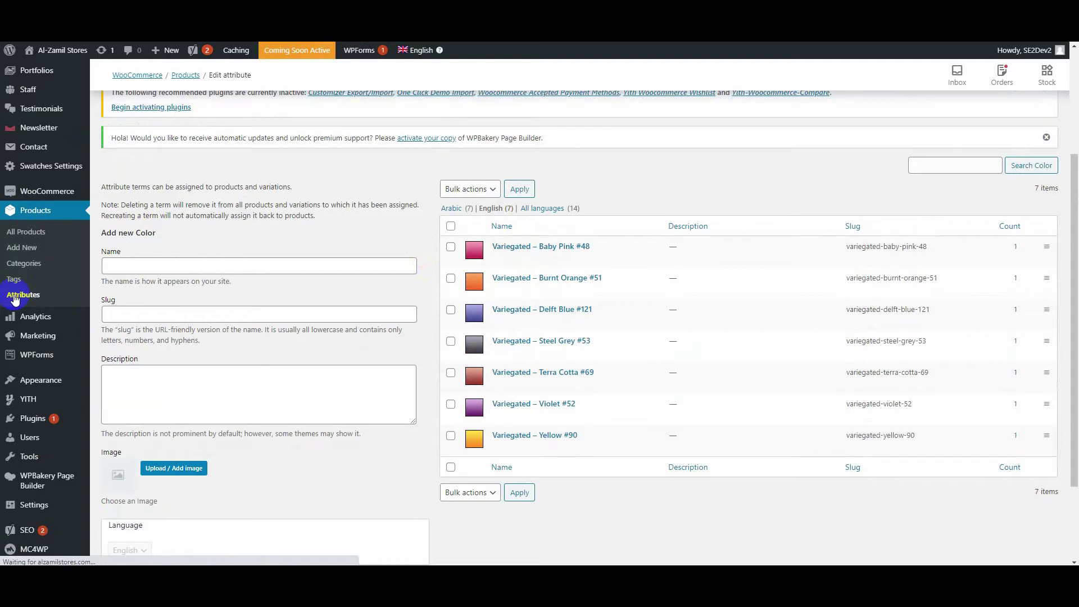
scroll(439, 361, down, 5)
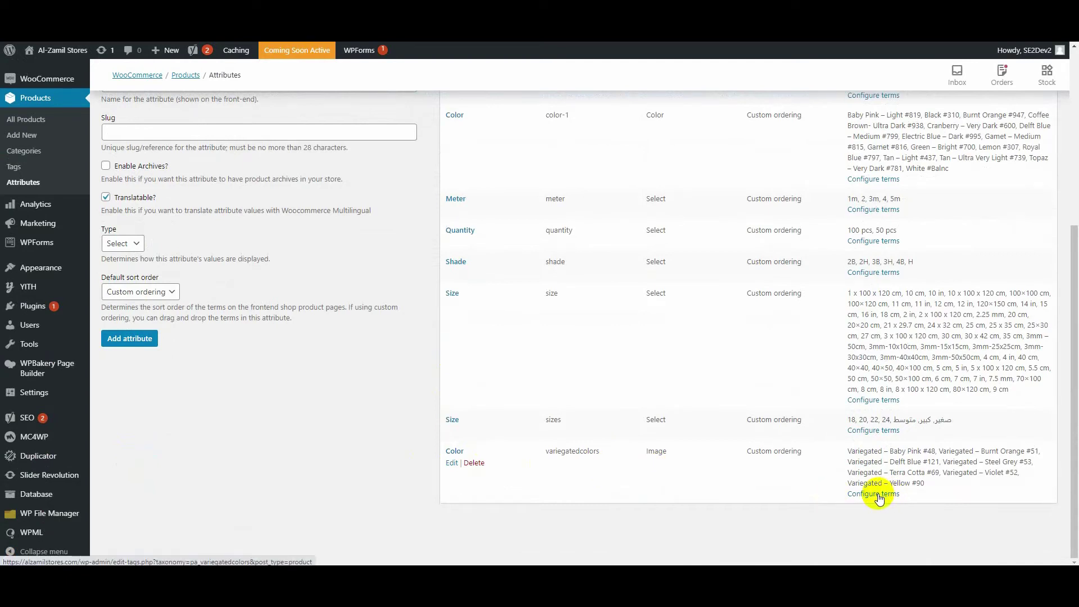
click(880, 499)
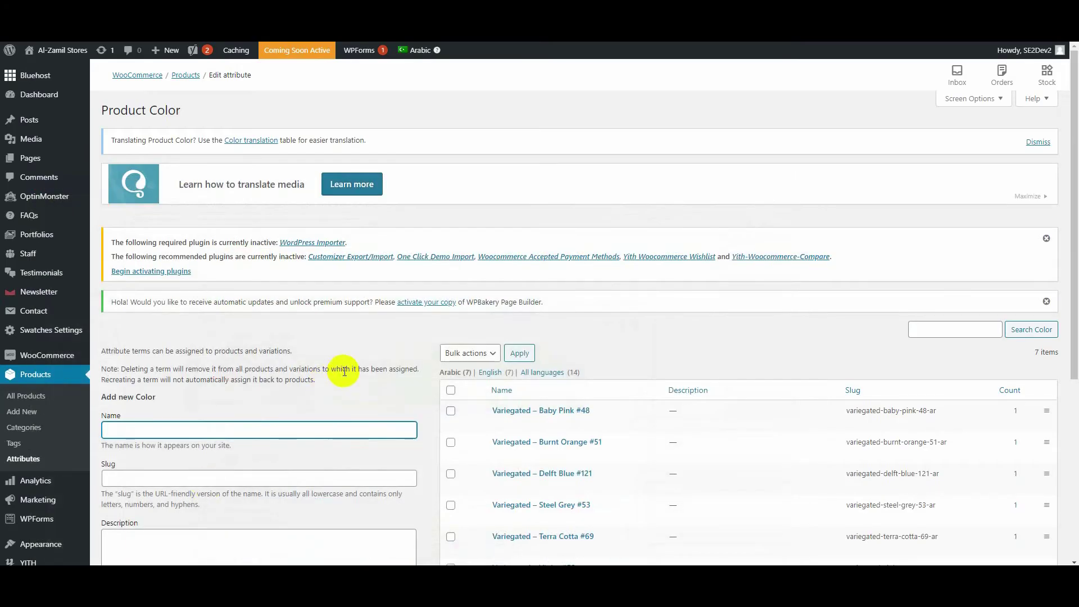
scroll(344, 371, down, 2)
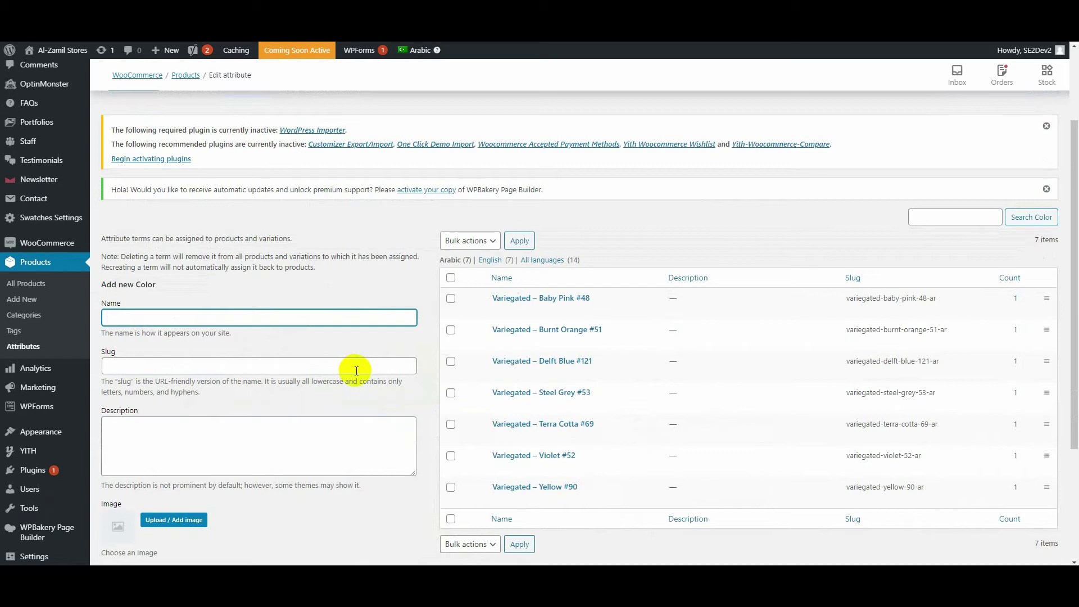
scroll(313, 378, down, 1)
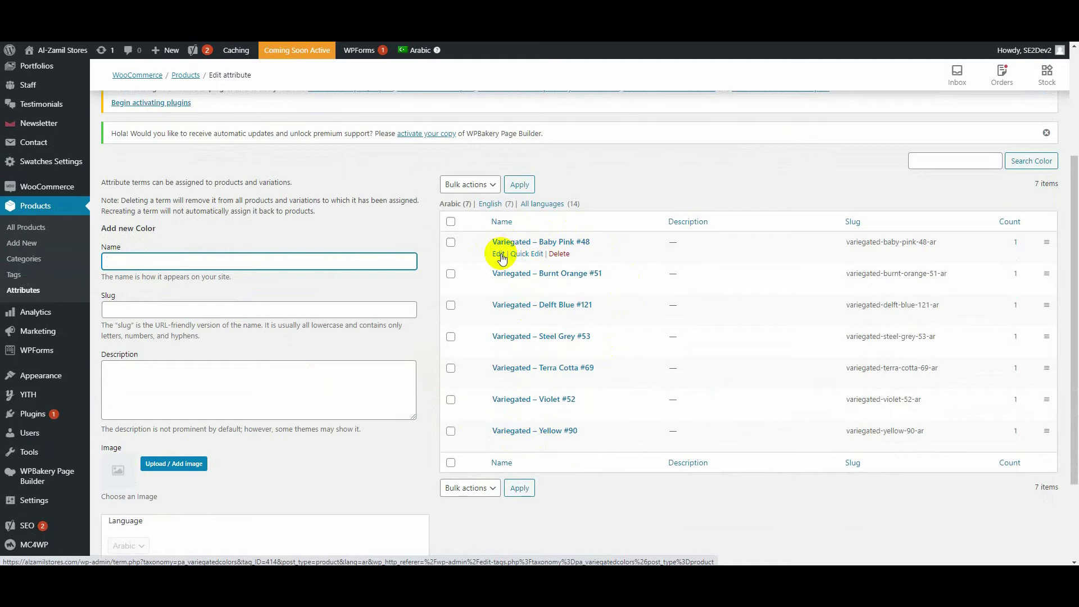
- Open the Arabic Baby Pink #48 term, comparing it with the English term's image
click(500, 255)
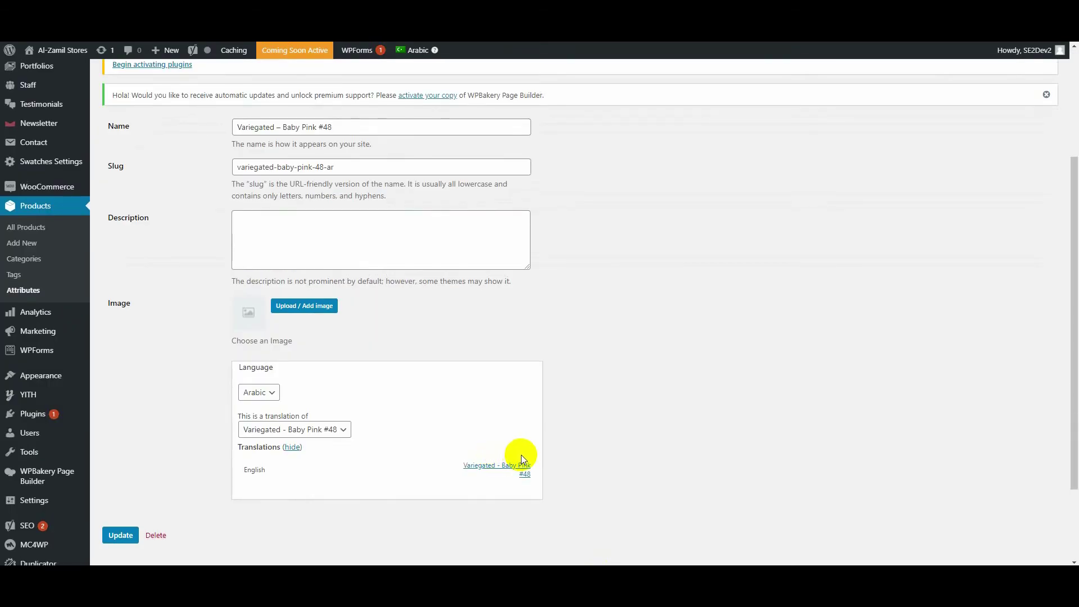
click(478, 470)
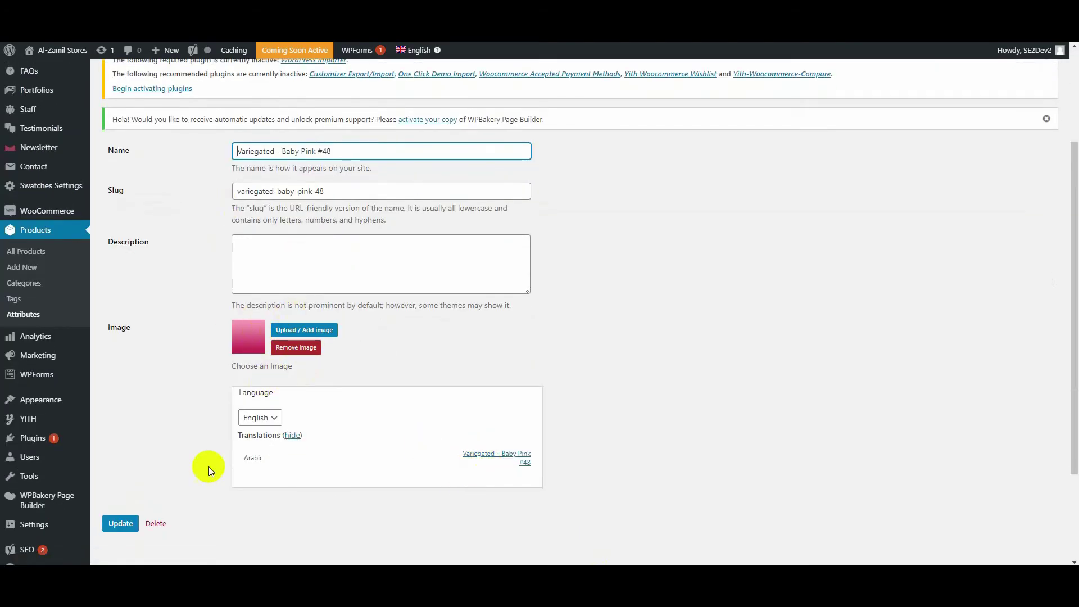
click(482, 454)
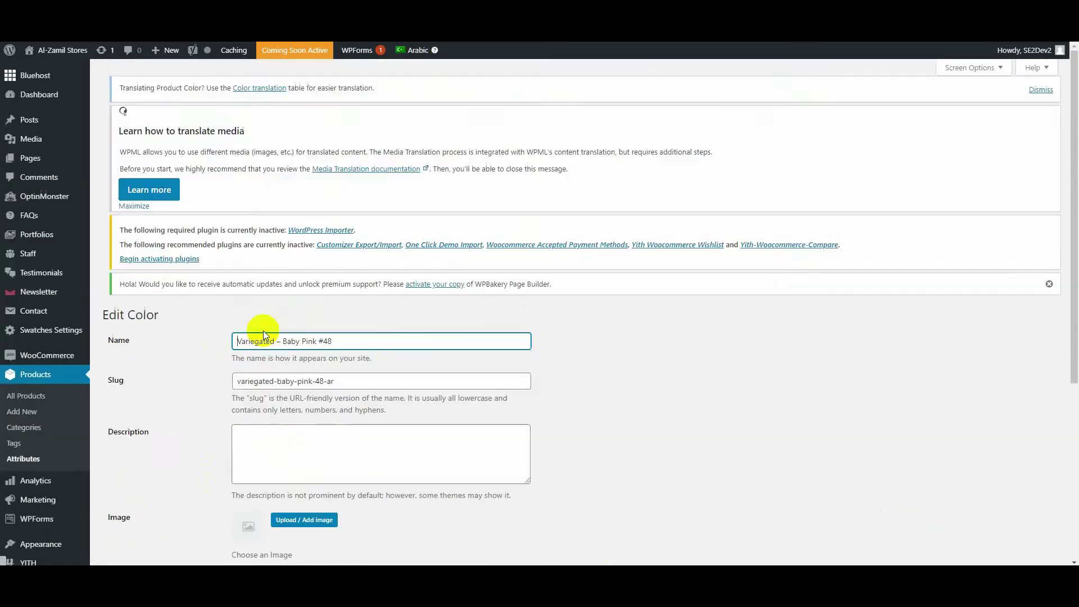
- Assign the pink Baby Pink swatch image from the Media Library and update the term
scroll(263, 330, down, 4)
click(295, 309)
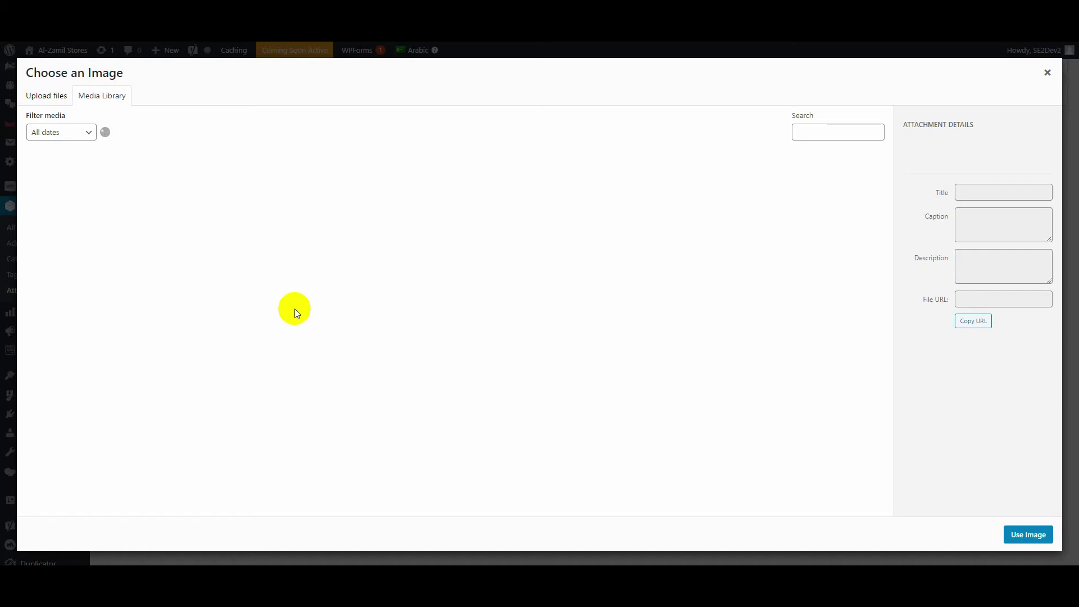
click(325, 475)
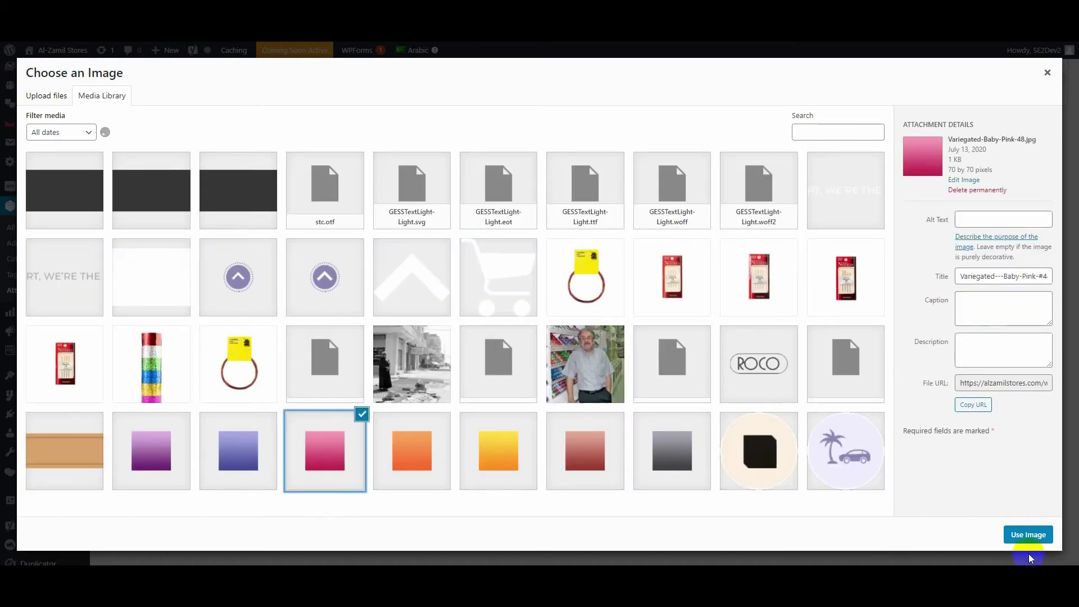
click(1029, 539)
click(120, 537)
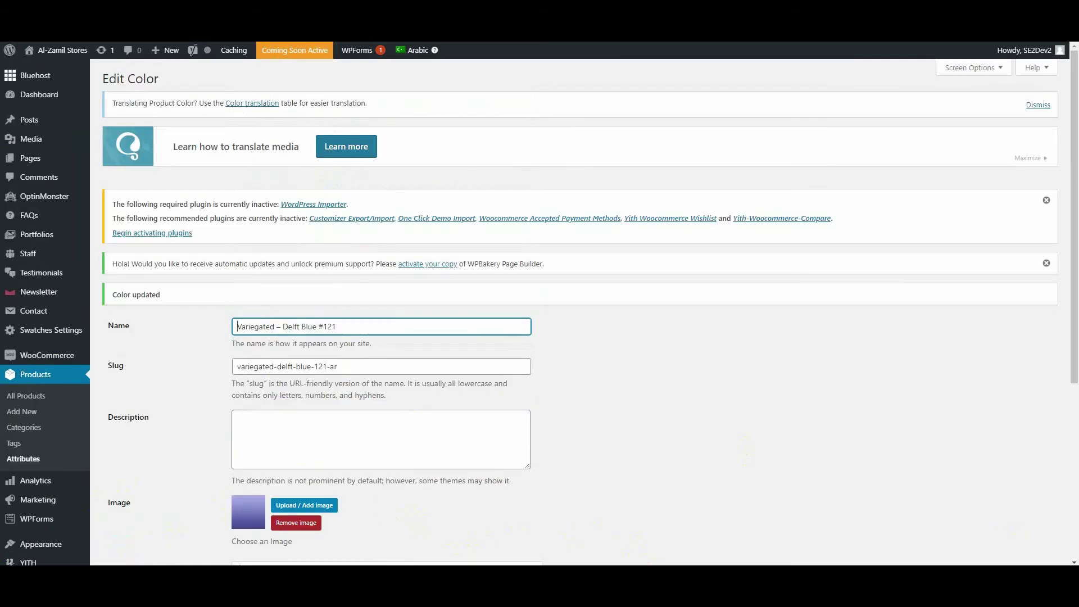
- Scroll through the Arabic term pages to reach Variegated – Yellow #90, still without an image
scroll(380, 264, down, 4)
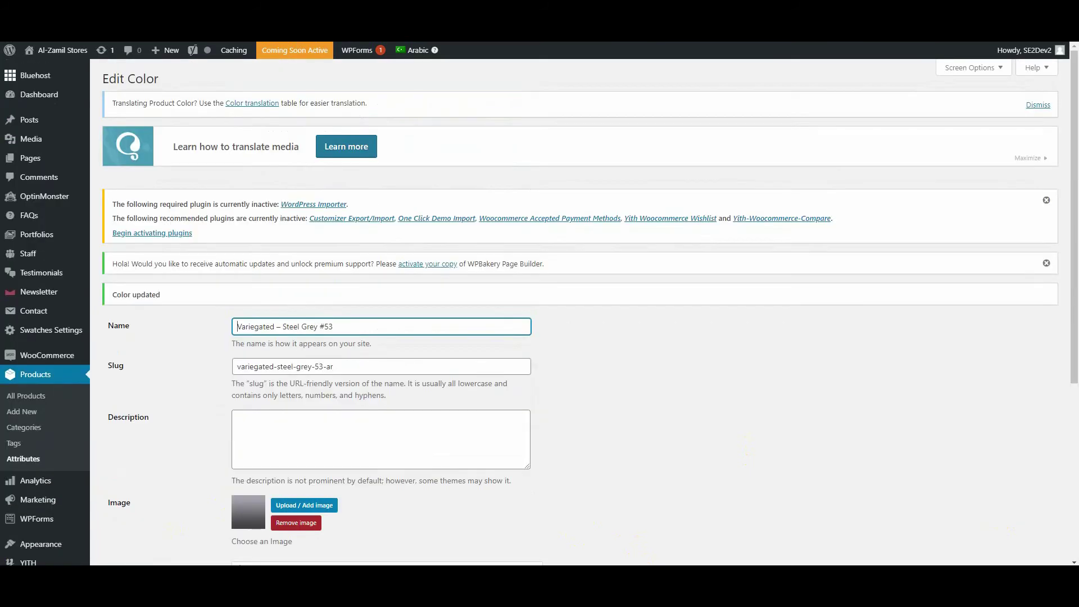
scroll(370, 349, down, 4)
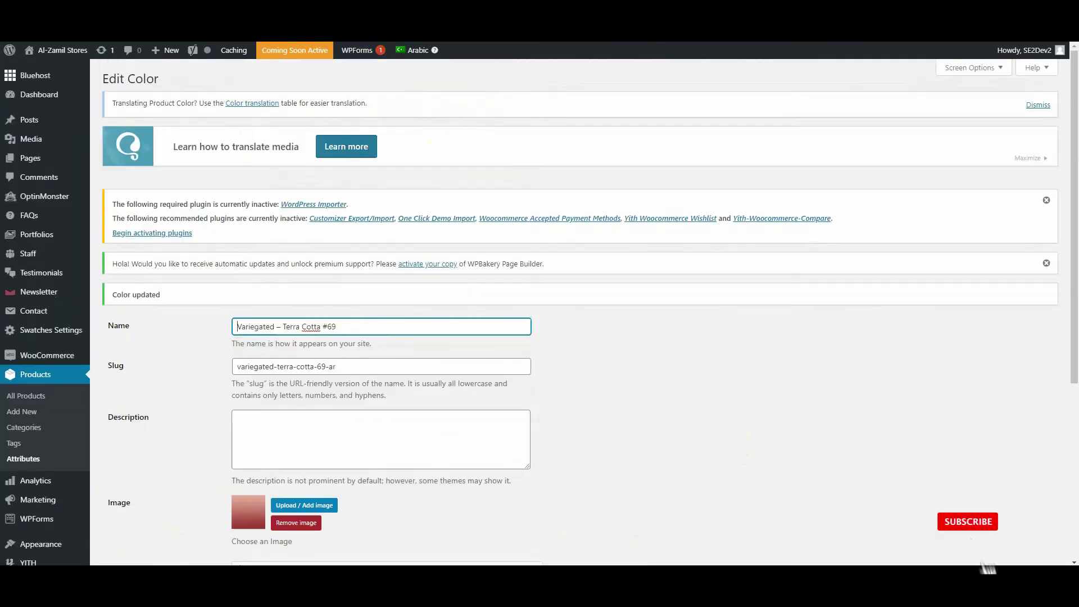
scroll(414, 286, down, 4)
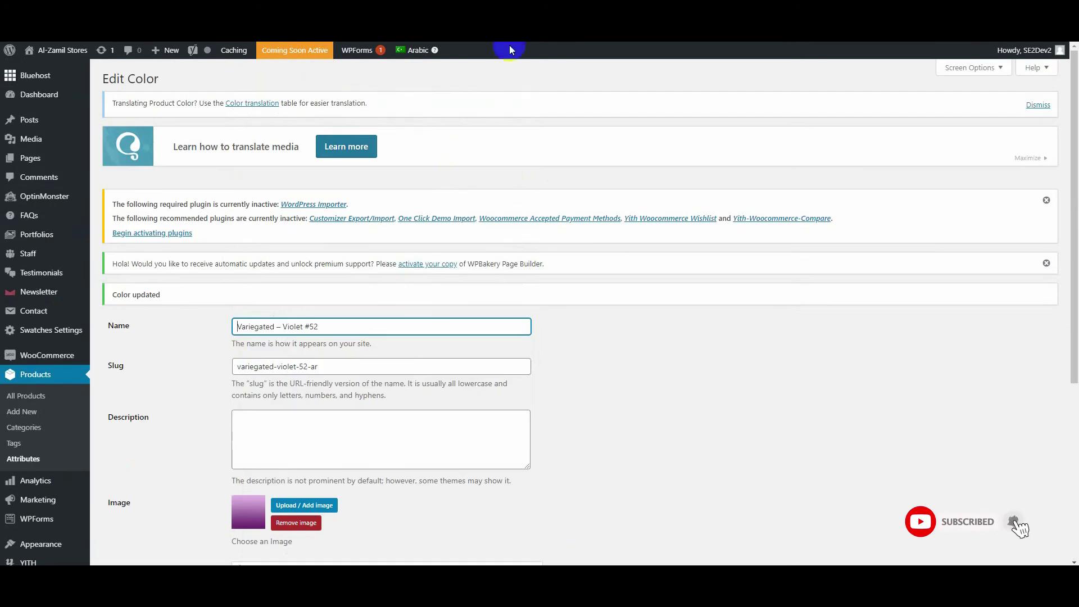
scroll(499, 169, down, 4)
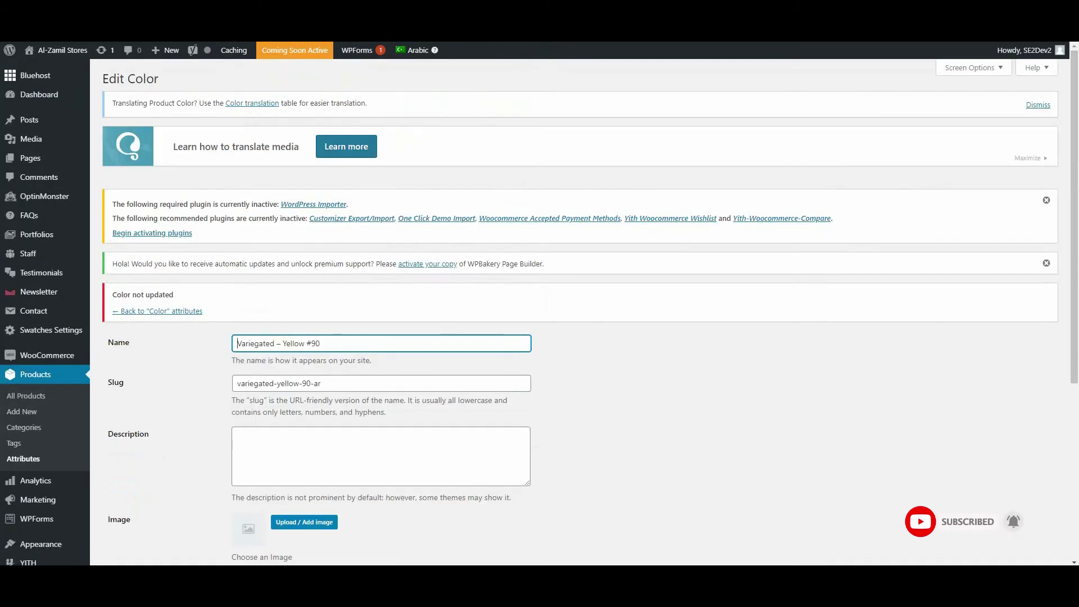
scroll(508, 211, down, 5)
scroll(508, 210, up, 4)
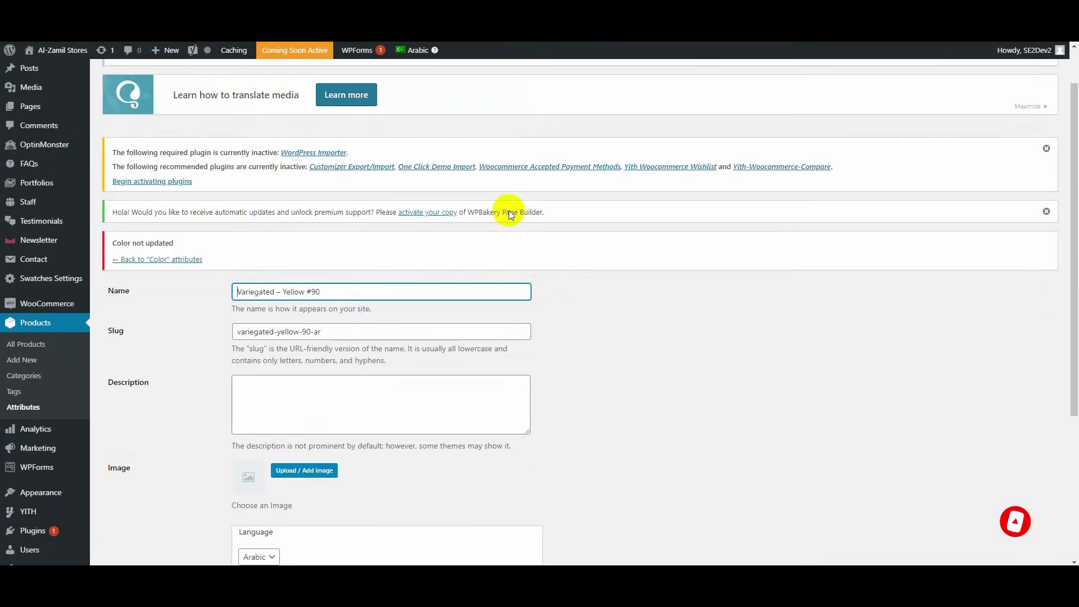
scroll(510, 211, down, 4)
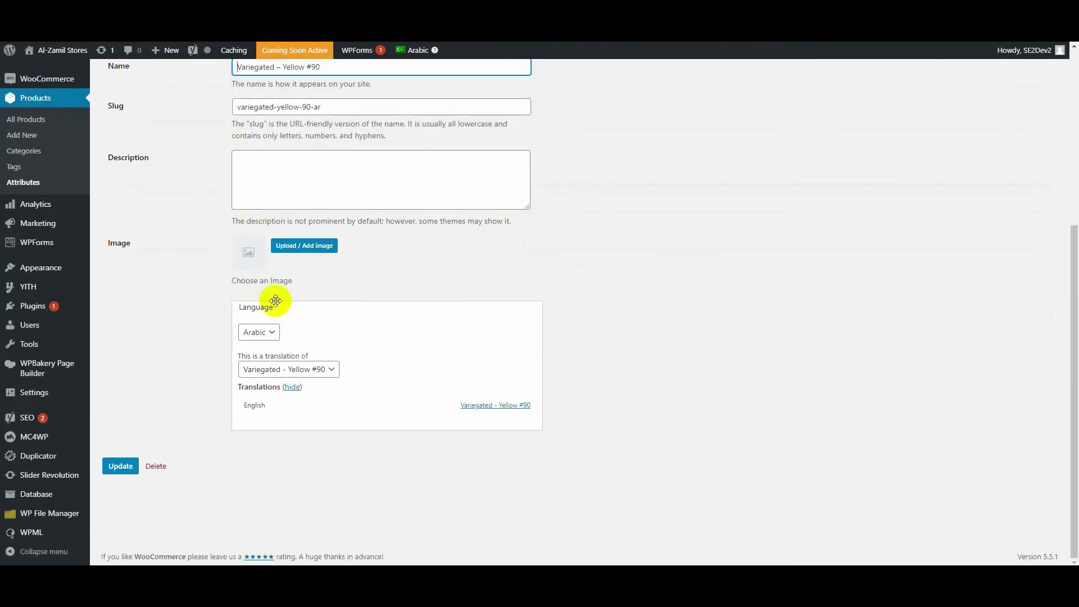
- Set Variegated-Yellow-90.jpg as the Yellow #90 term's swatch image and update the term
click(286, 246)
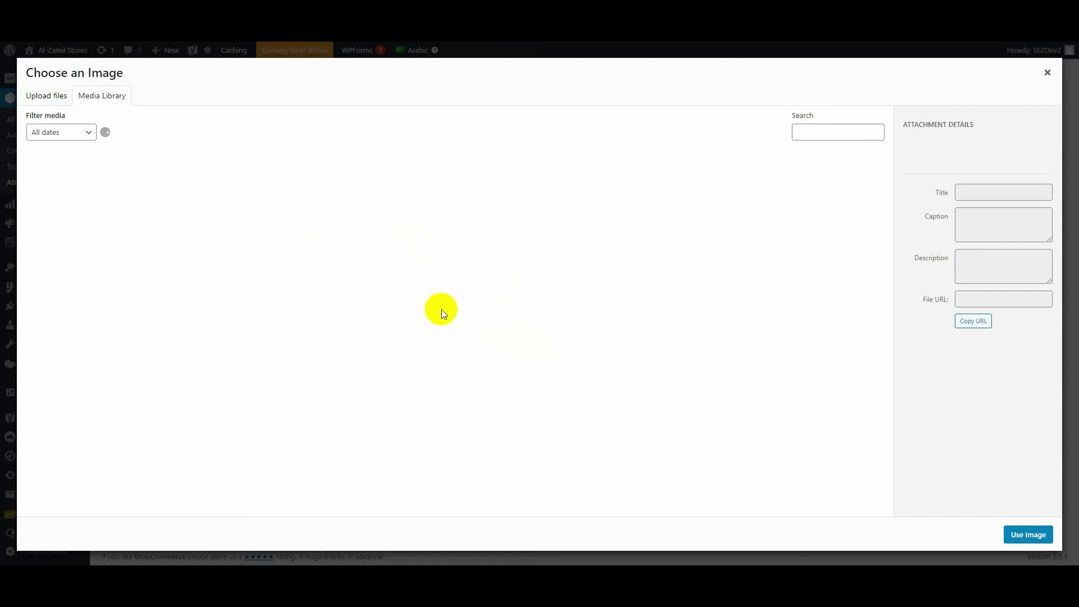
key(Escape)
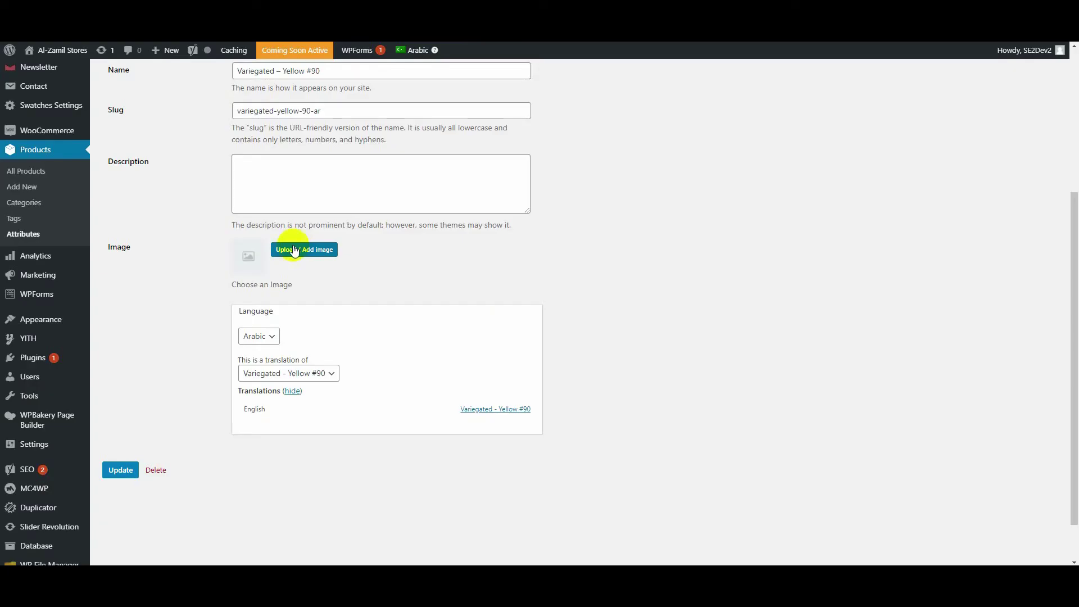
click(292, 257)
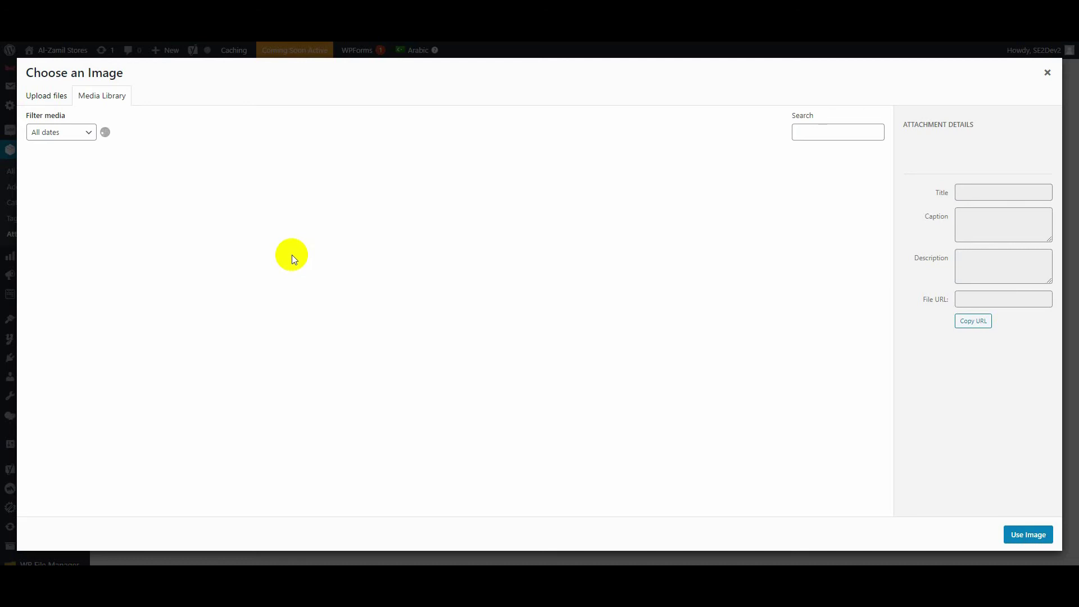
click(490, 450)
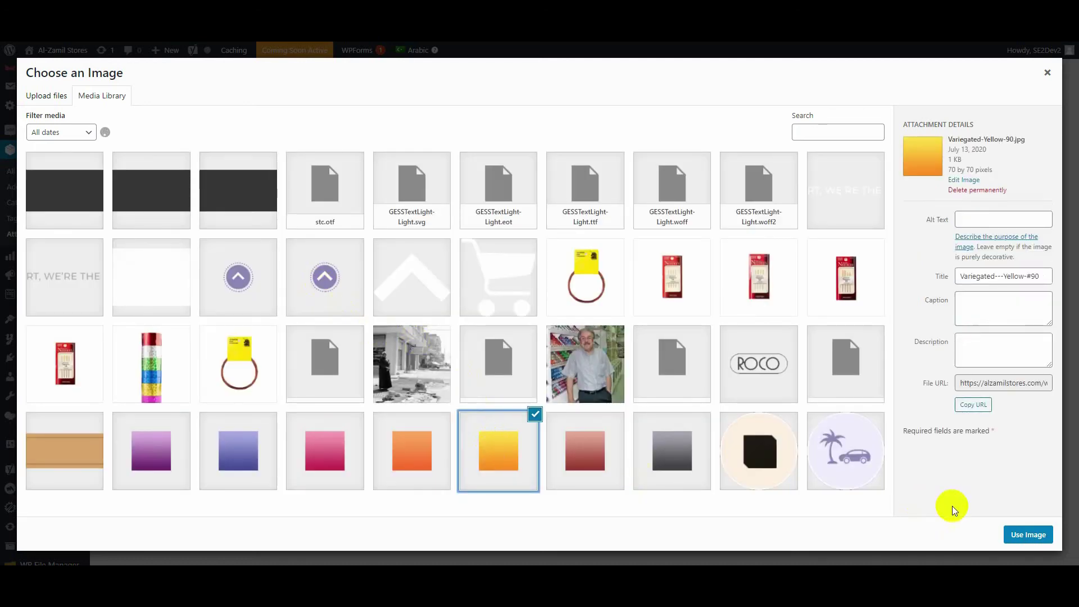
click(1028, 534)
scroll(329, 314, down, 2)
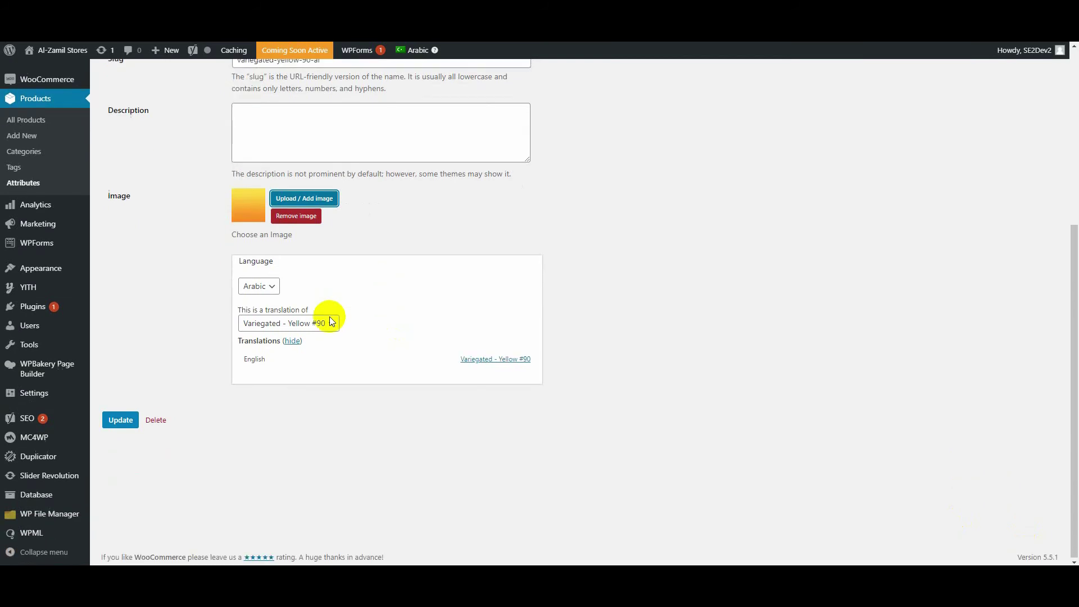
click(120, 419)
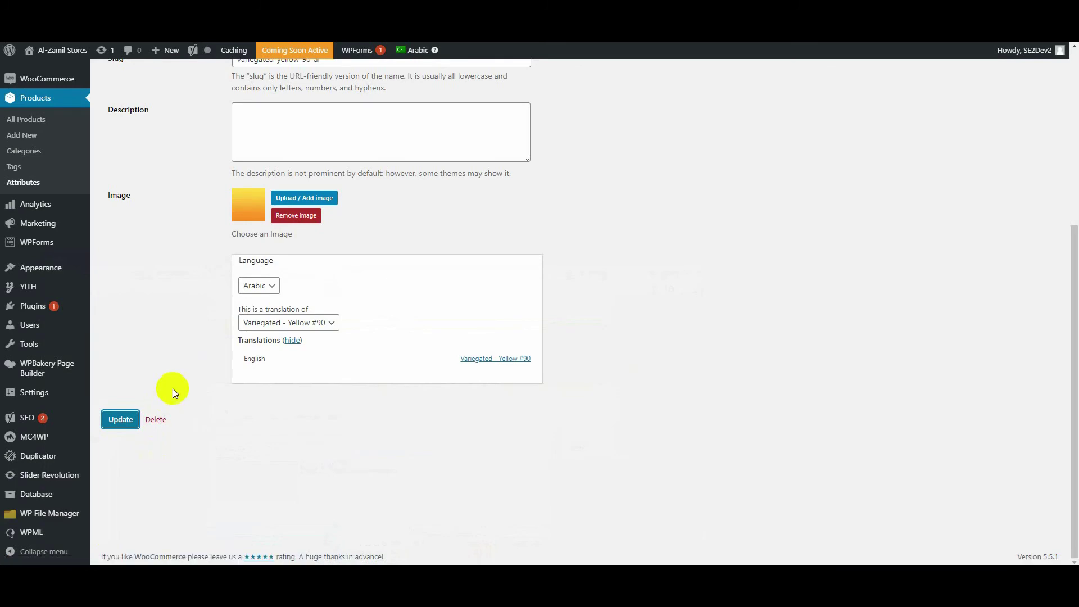
- Open the Arabic product page to view its colour swatches
click(302, 337)
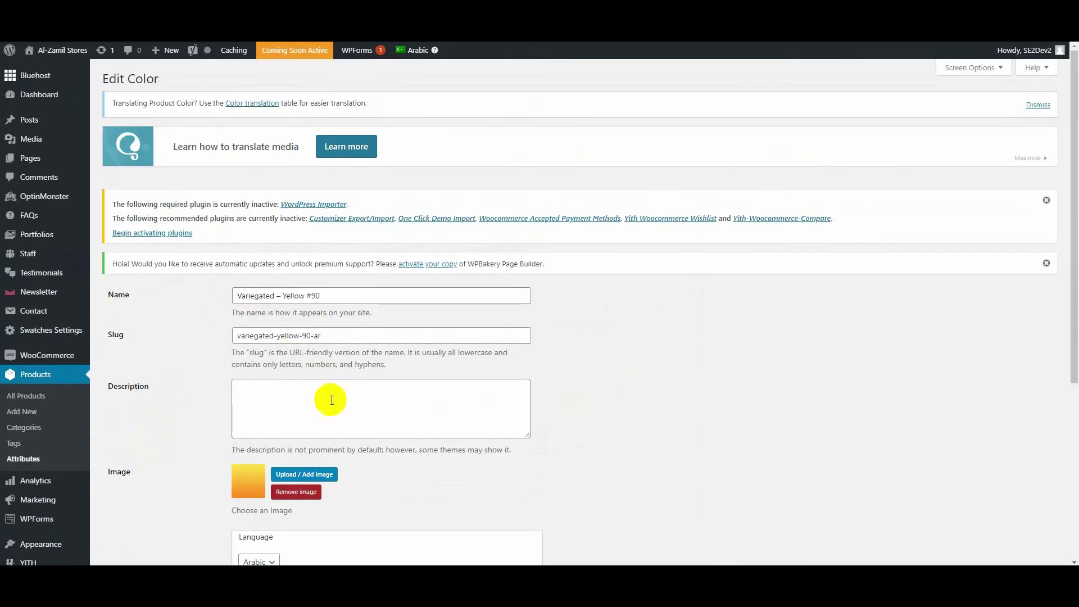
scroll(281, 390, down, 4)
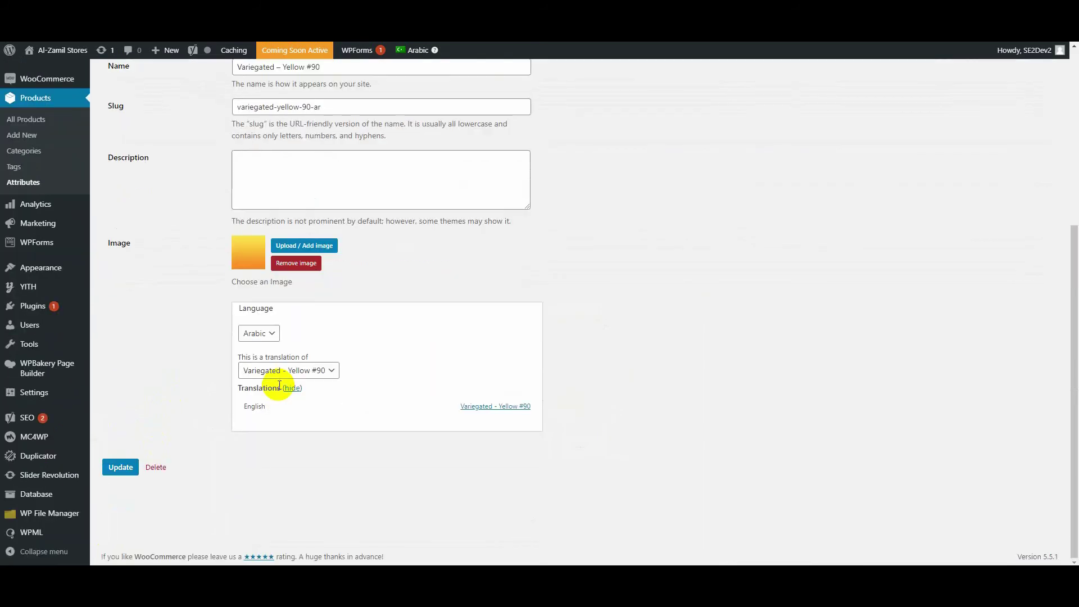
scroll(278, 380, up, 2)
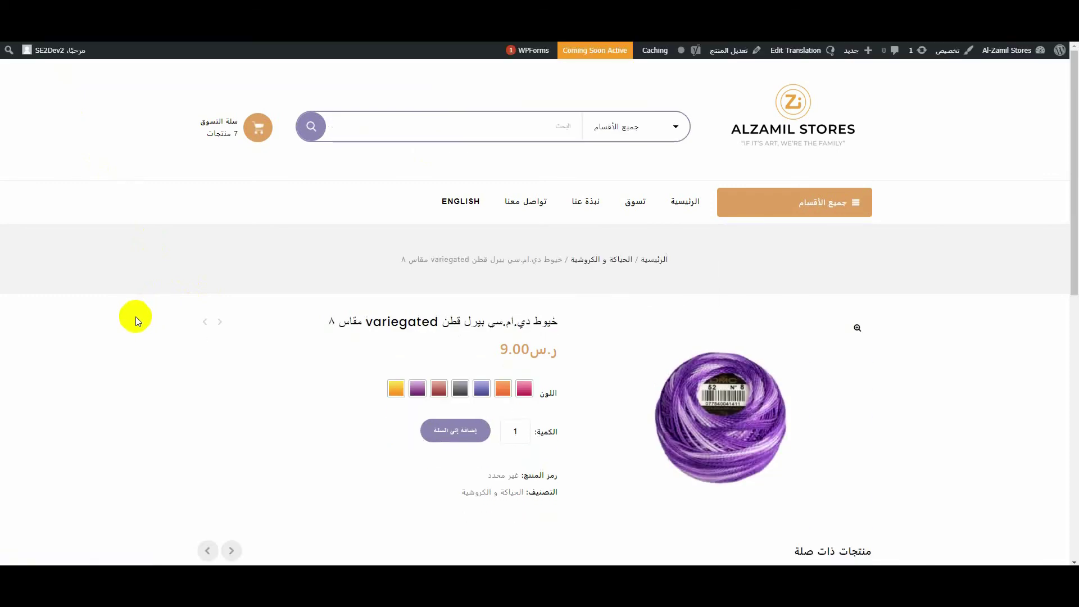
- Scroll the Arabic pearl cotton page to confirm seven Variegated swatches at 9.00 SAR
scroll(158, 332, down, 3)
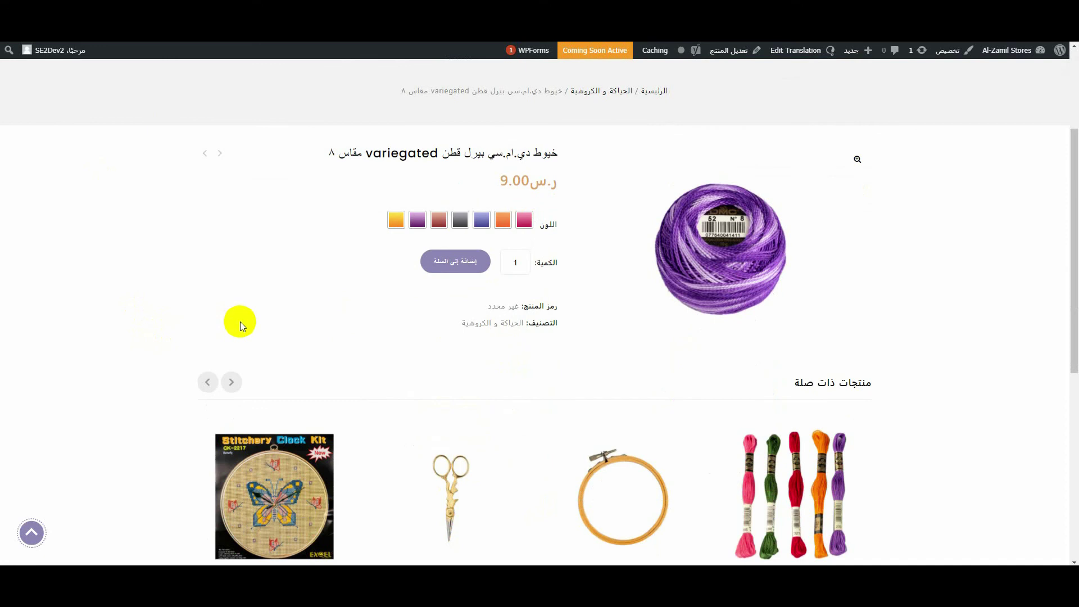
scroll(240, 321, up, 2)
scroll(244, 323, down, 2)
scroll(244, 326, down, 4)
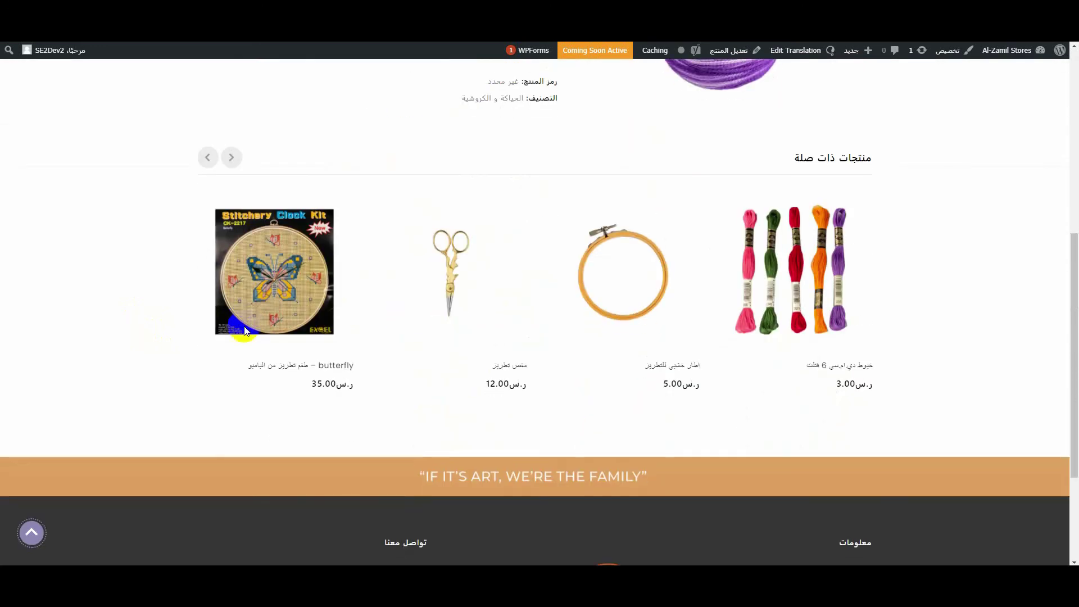